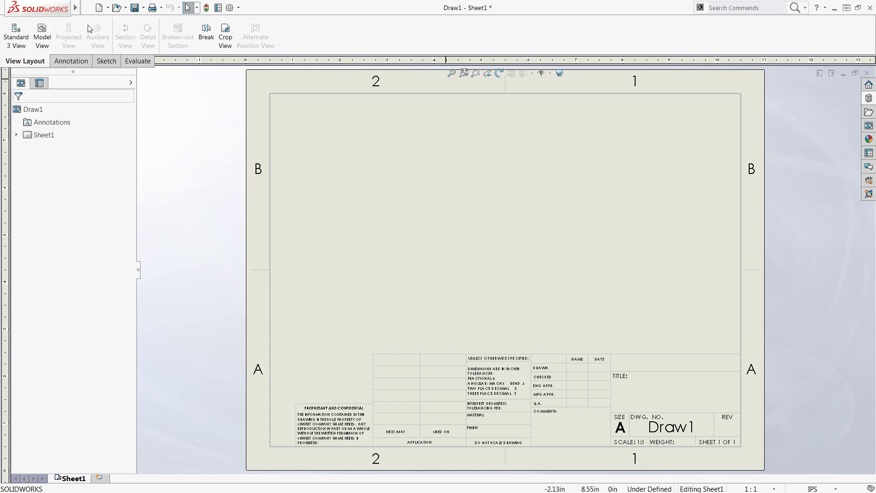
Step: Edit the sheet format and set the title block's FRACTIONAL tolerance note to ±0.05
mouse_move(76, 7)
click(104, 8)
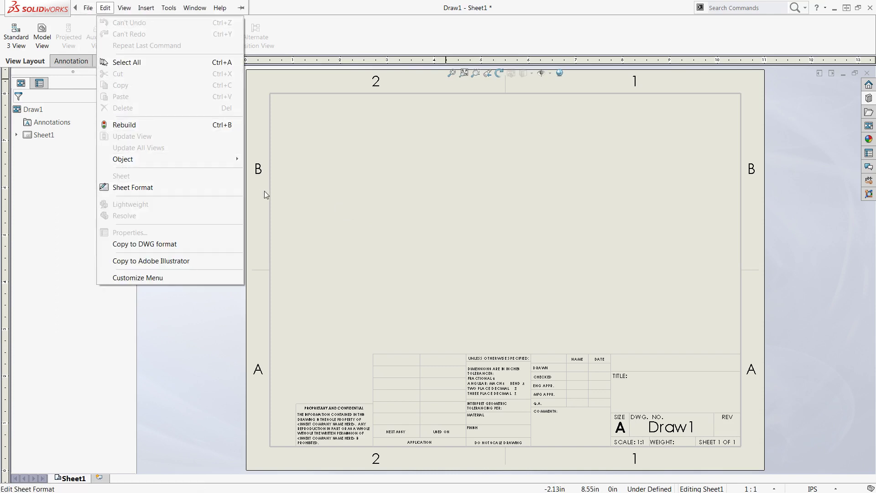
right_click(365, 171)
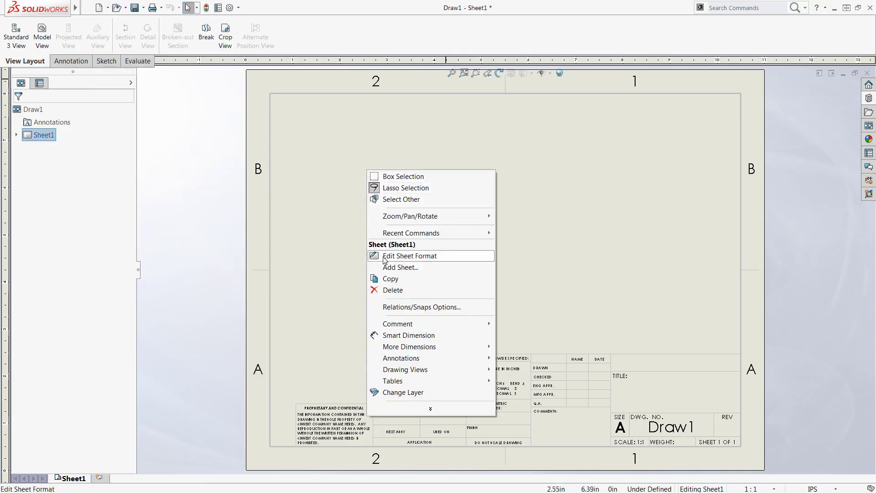
click(434, 257)
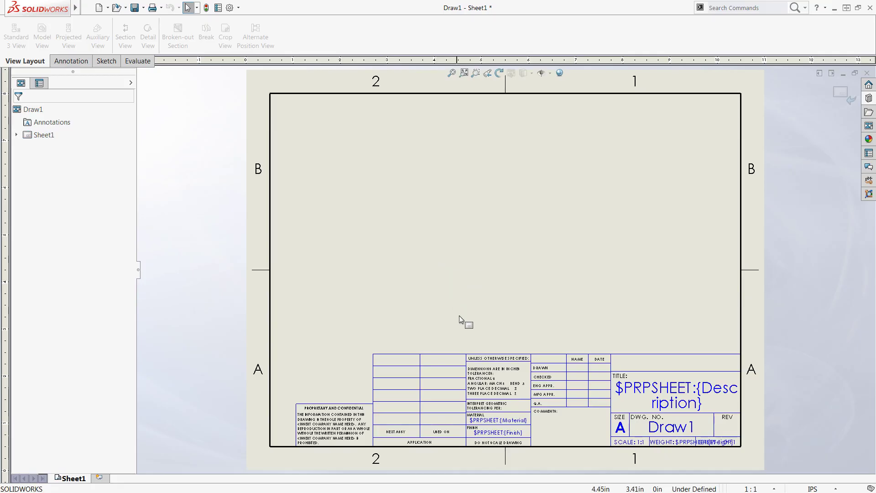
scroll(499, 379, down, 2)
scroll(499, 379, down, 1)
scroll(500, 379, down, 2)
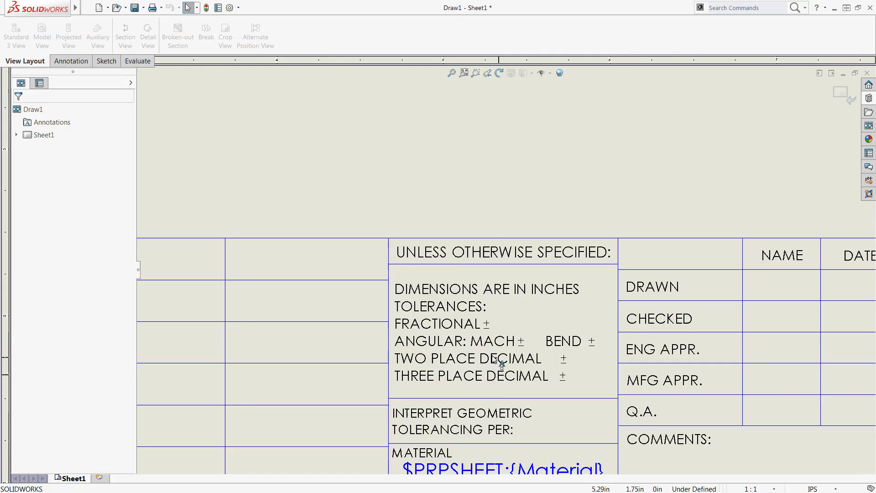
double_click(488, 323)
text(0)
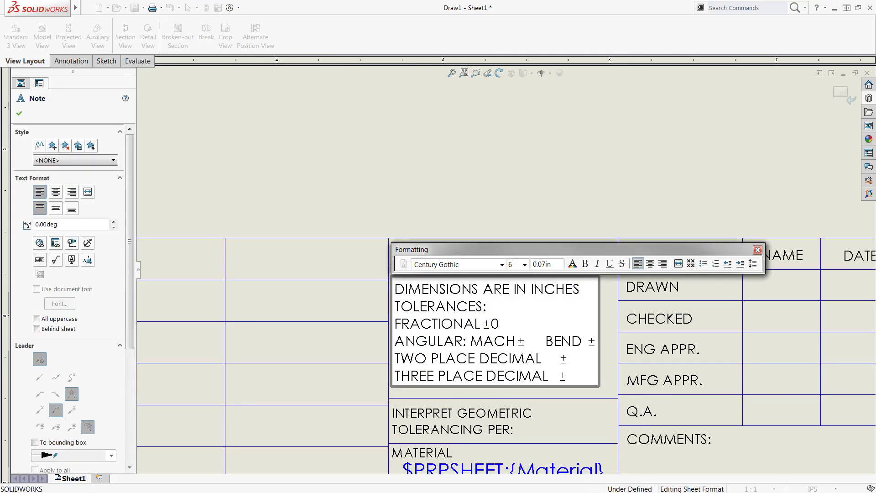
text(.05)
click(484, 204)
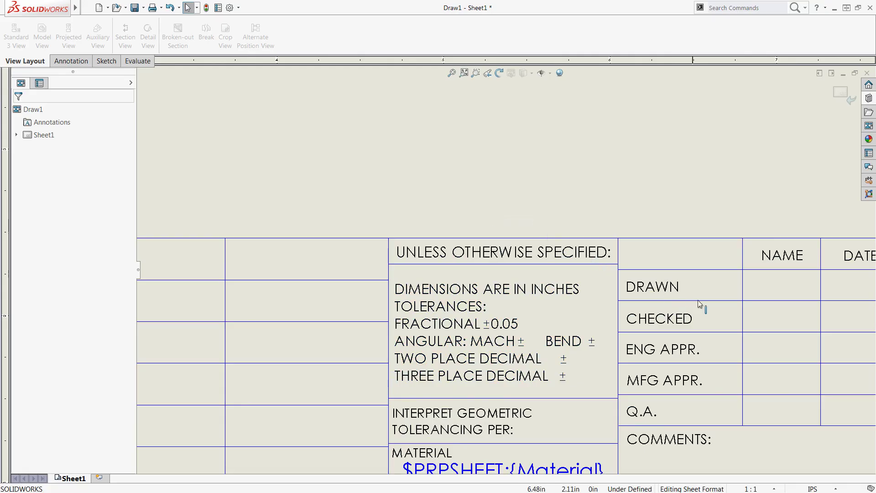
Step: Start a note in the REV cell and create a new Revision custom property from File Properties
middle_drag(760, 320, 212, 199)
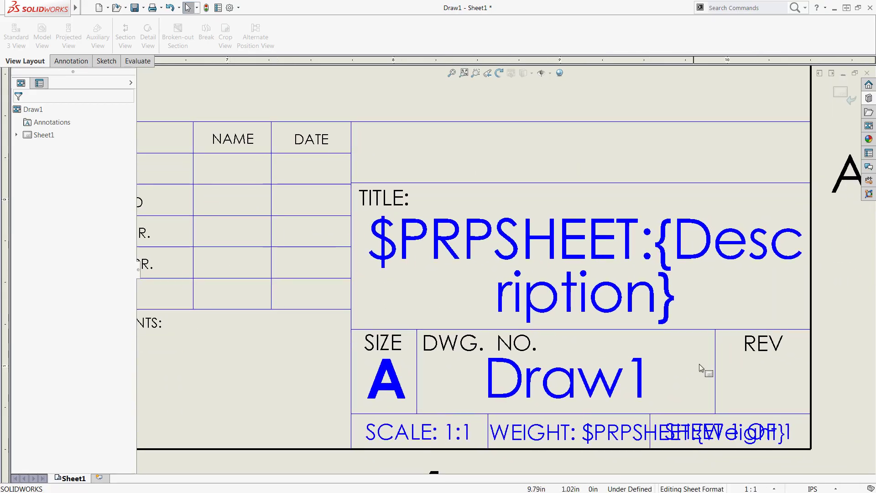
double_click(762, 375)
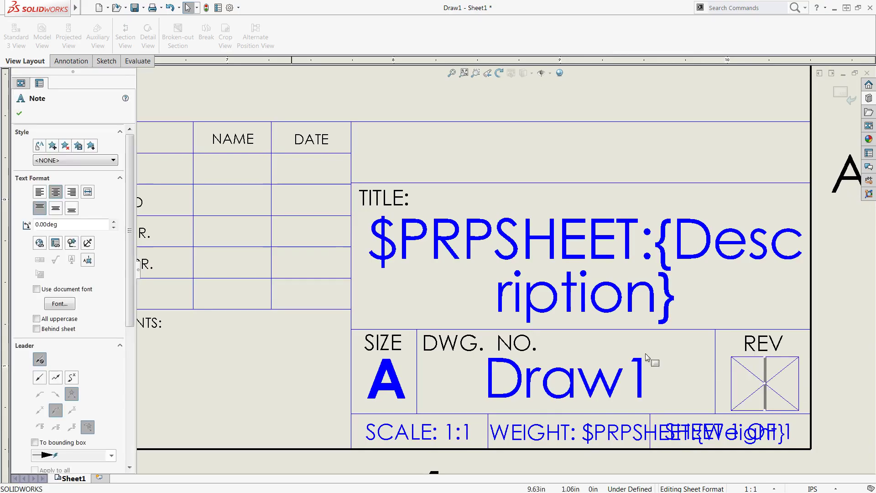
click(56, 244)
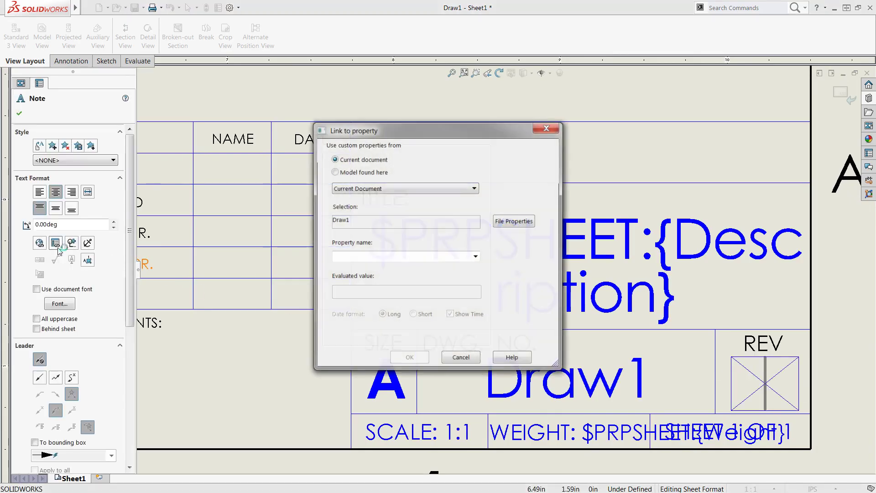
click(334, 172)
click(513, 221)
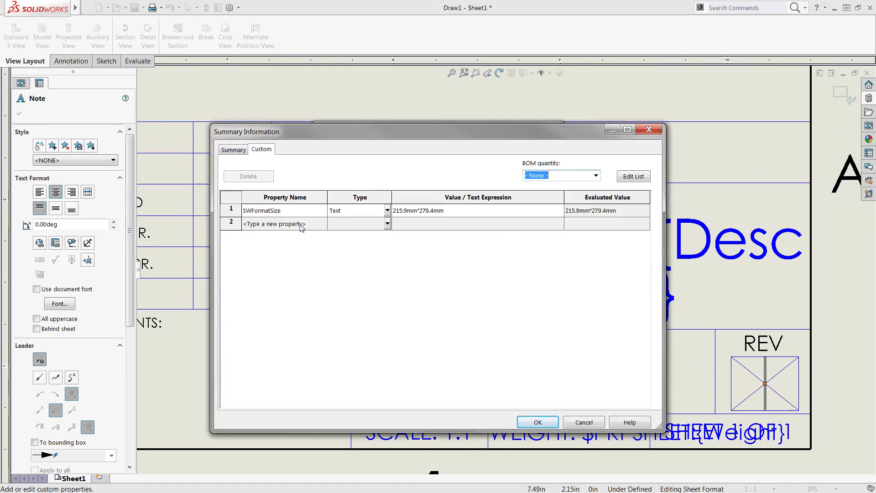
click(301, 224)
text(Revision)
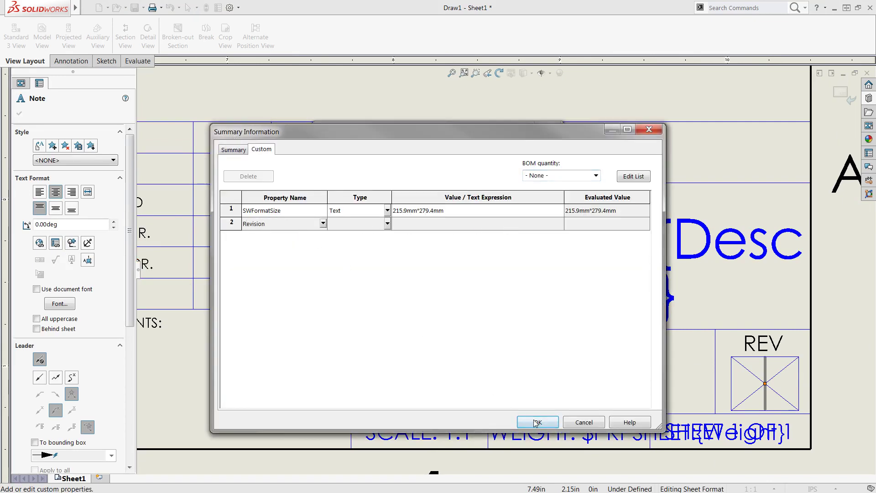
click(538, 422)
Step: Link the note to the Revision property so the cell shows $PRPSHEET:{Revision}
click(475, 257)
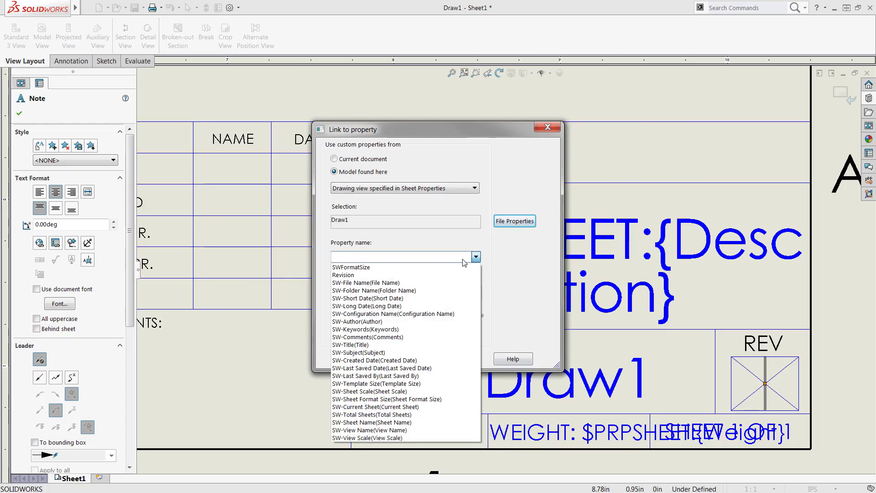
click(358, 275)
click(409, 358)
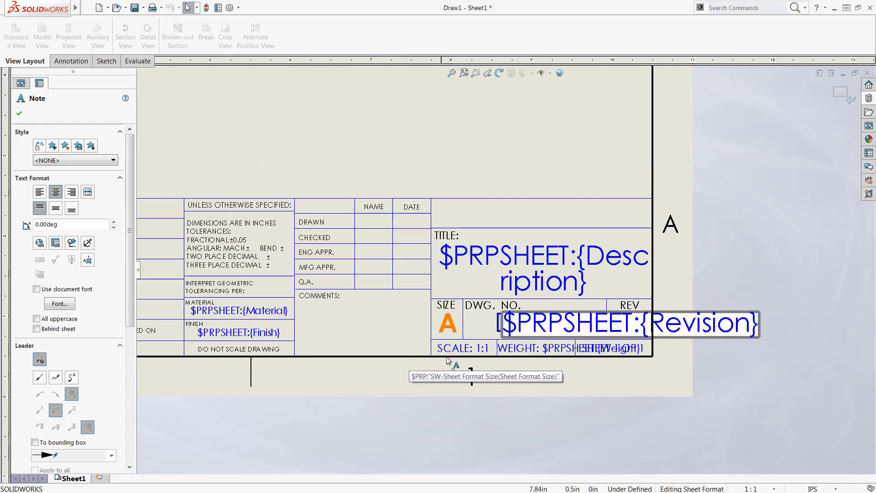
key(Escape)
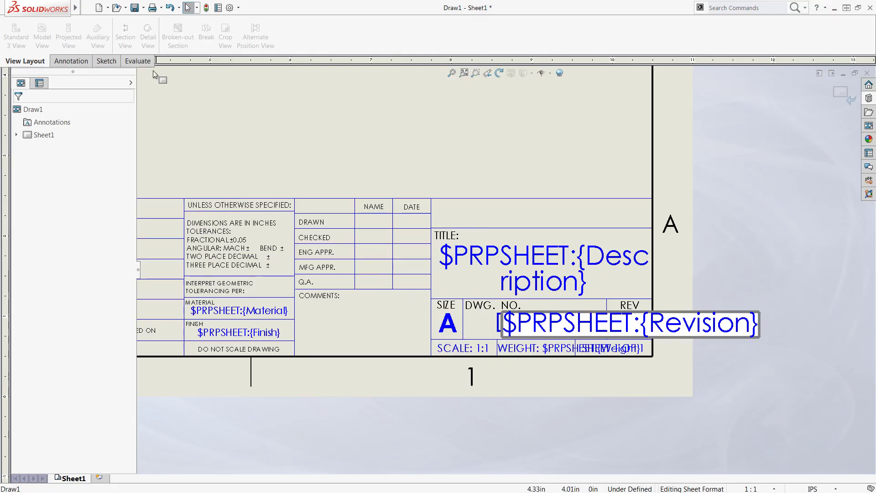
Step: Insert the SOLIDWORKS Logo picture file onto the sheet
click(125, 7)
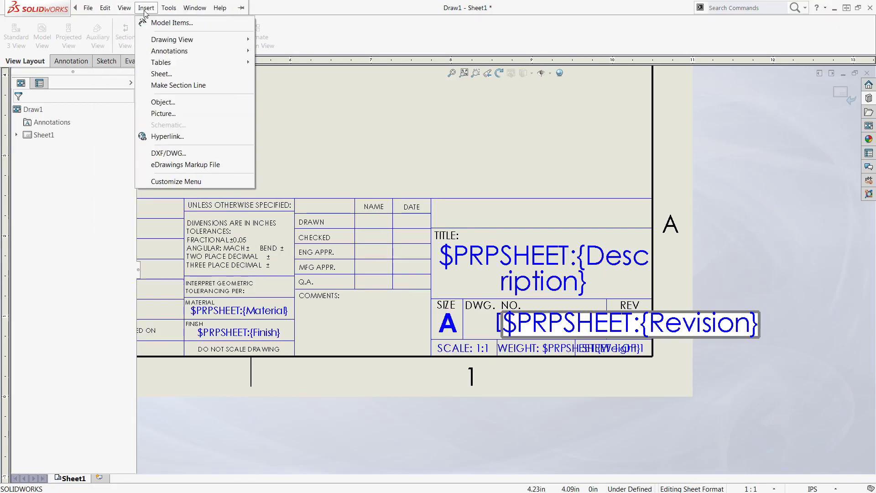
click(163, 113)
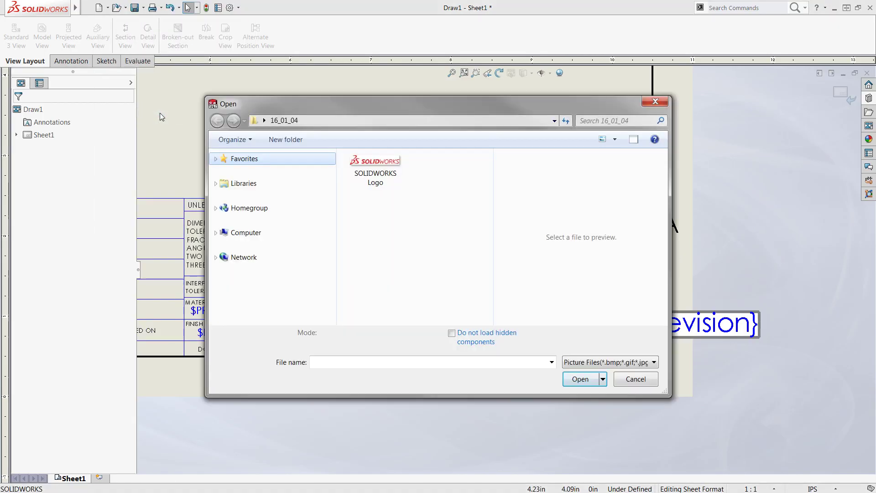
click(370, 170)
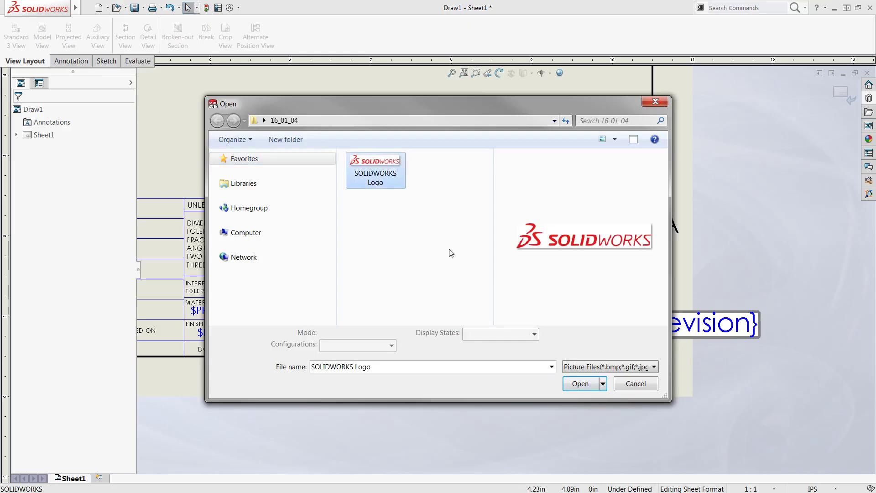
click(578, 383)
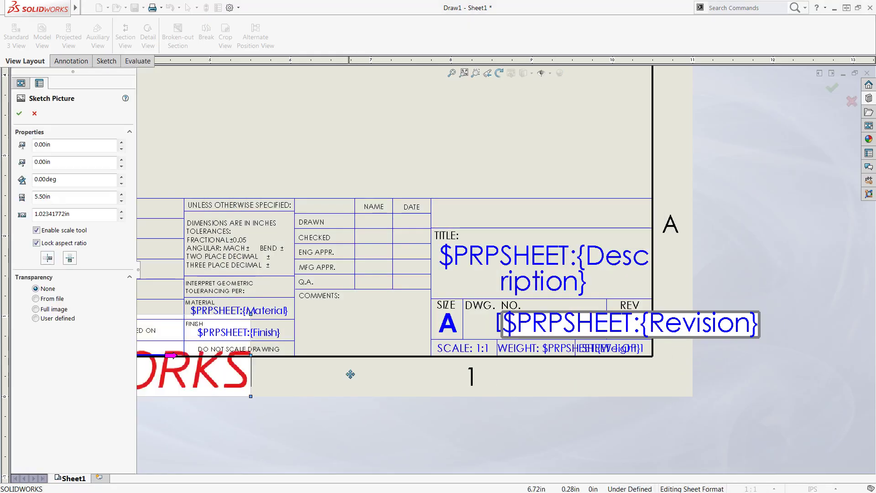
scroll(499, 373, up, 2)
Step: Shrink the logo and fit it into the title block's top-right cell, confirming placement
drag(349, 375, 720, 140)
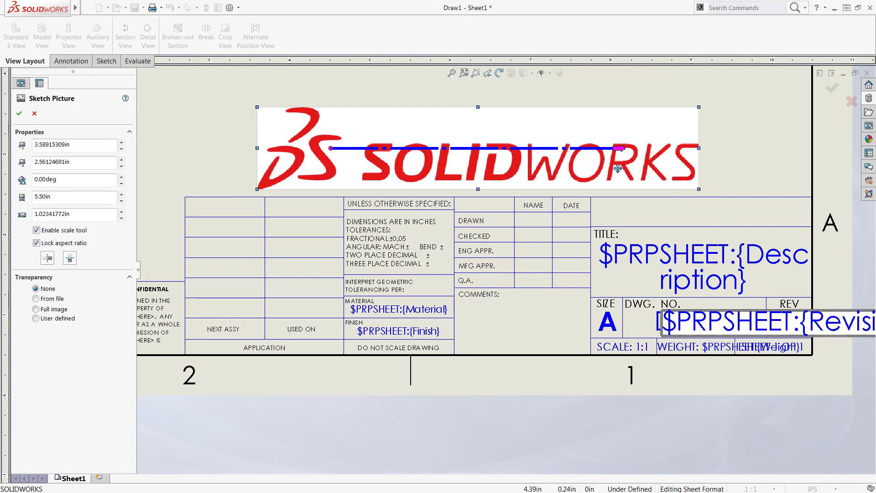
mouse_move(767, 99)
mouse_down()
mouse_move(532, 199)
mouse_move(487, 199)
mouse_up()
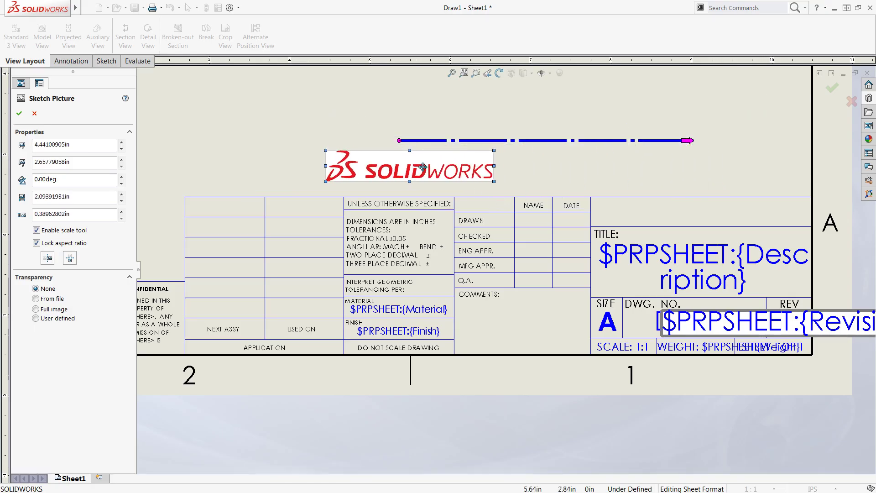
drag(413, 169, 711, 214)
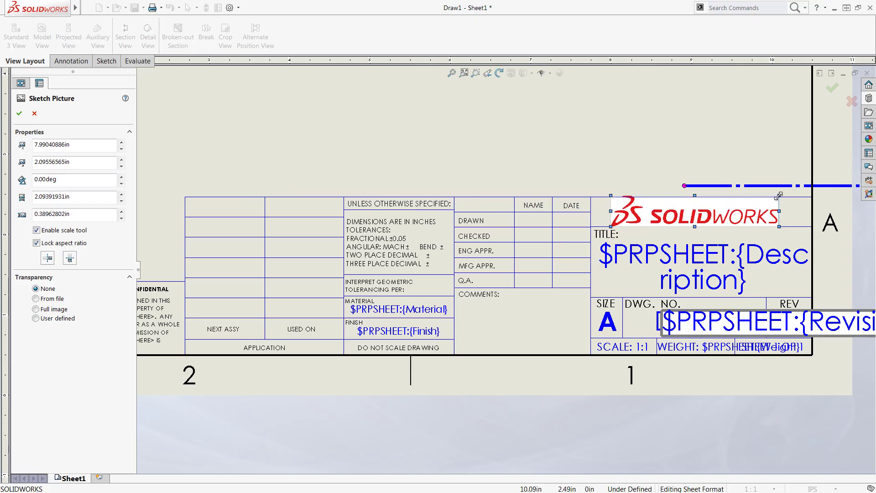
drag(778, 194, 746, 206)
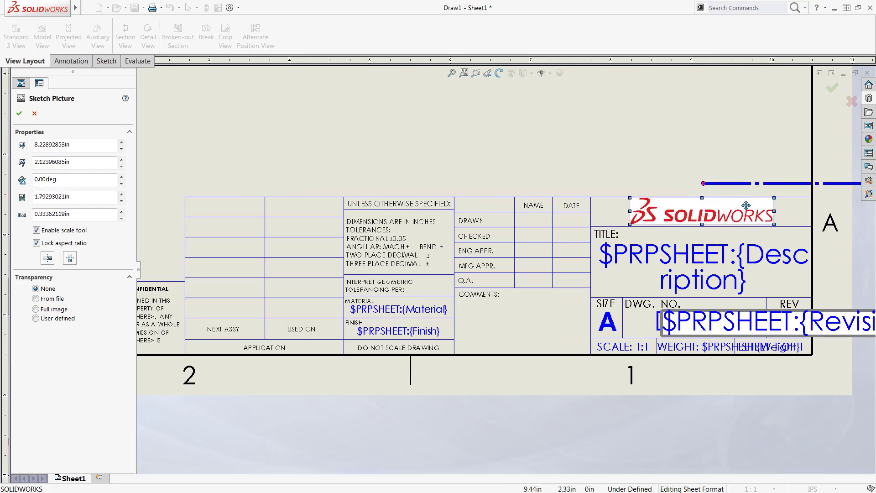
click(20, 113)
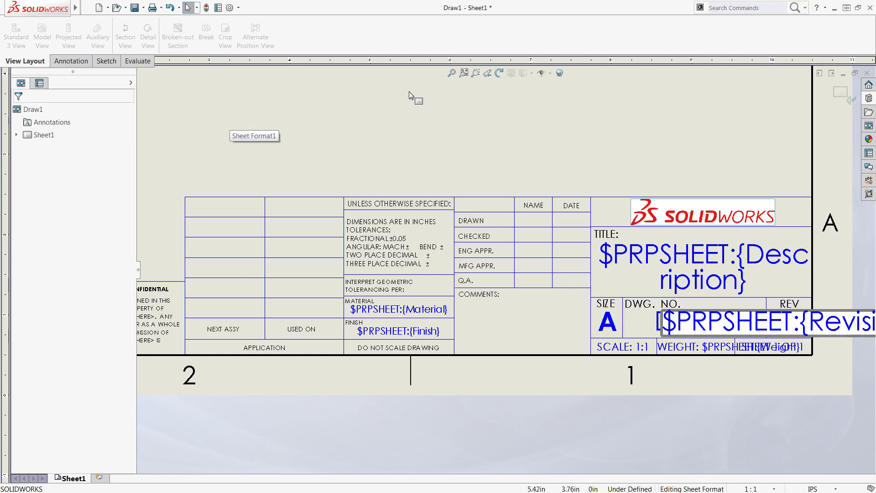
Step: Leave sheet format editing and load the SWPR-Open Moveable knife in the View Palette
click(450, 74)
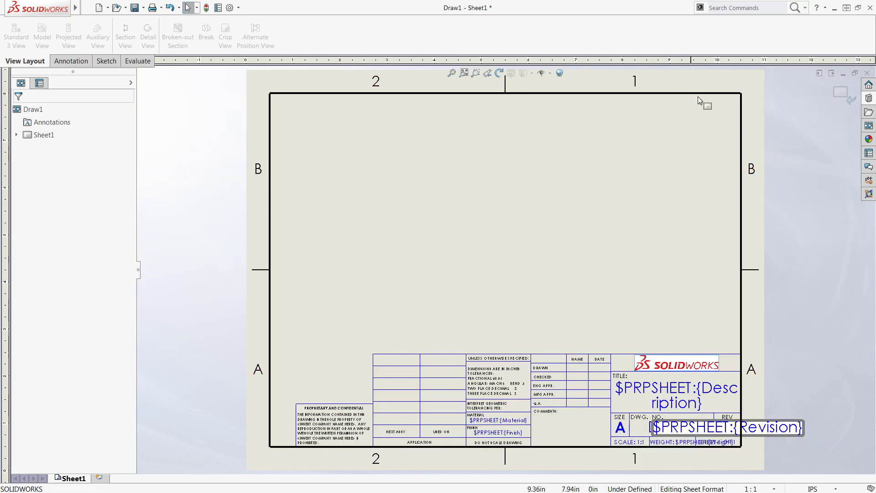
click(839, 93)
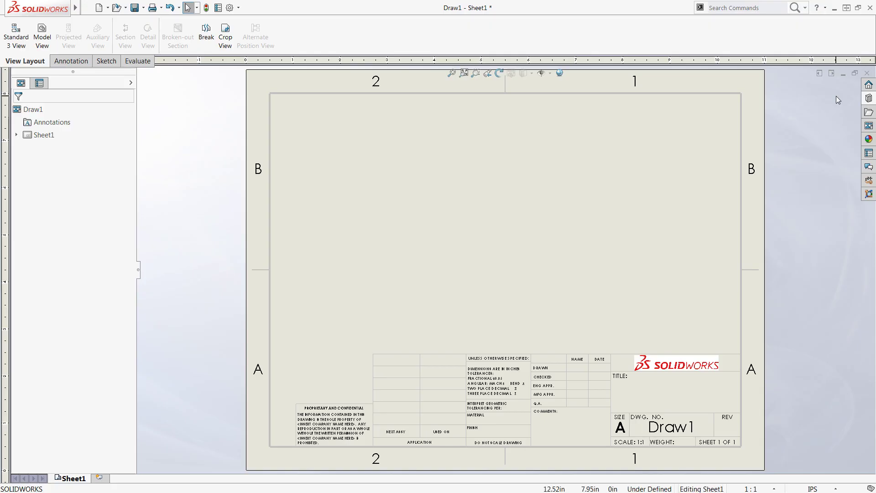
click(868, 126)
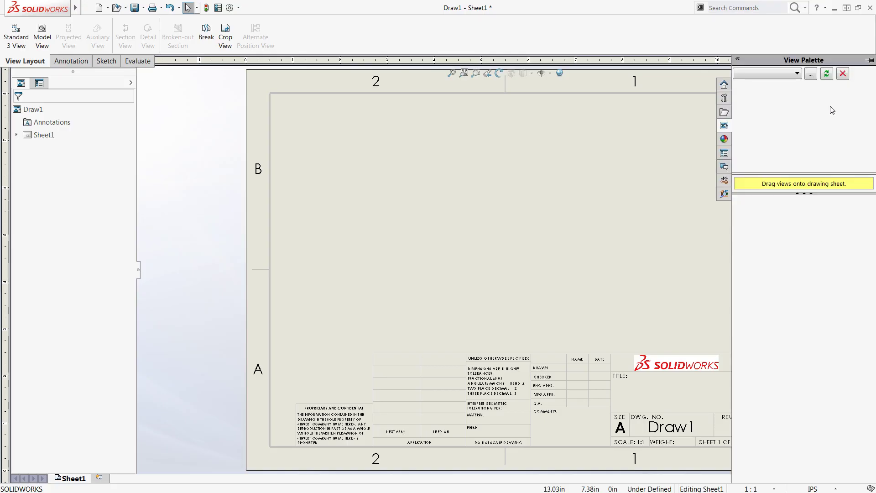
click(797, 75)
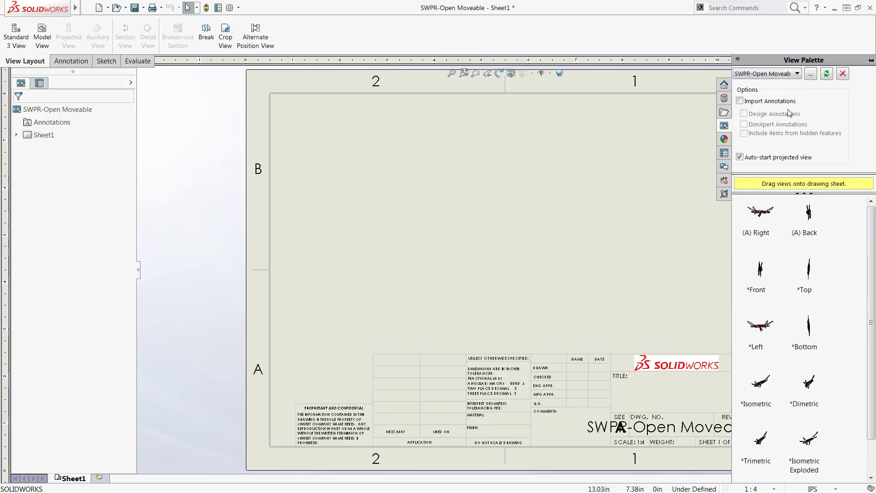
Step: Place the knife's (A) Right view on the sheet and position it left of centre
drag(769, 204, 390, 299)
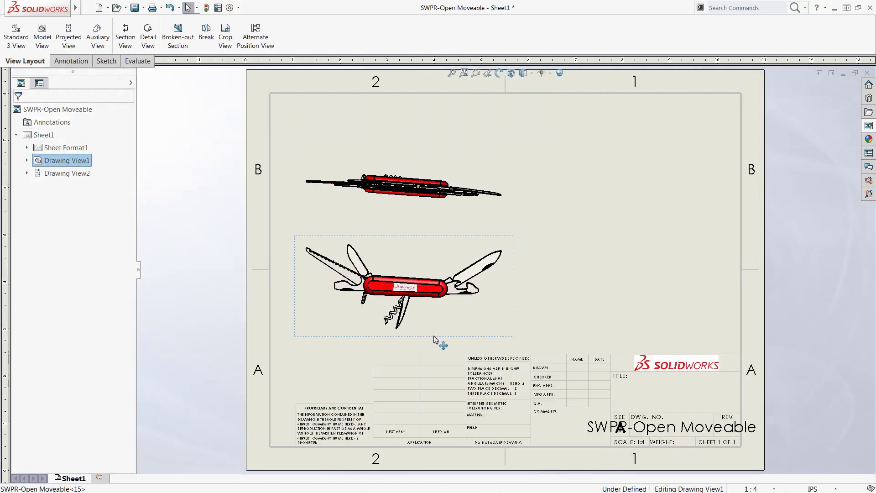
mouse_move(440, 344)
mouse_down()
mouse_move(651, 471)
mouse_move(674, 419)
mouse_up()
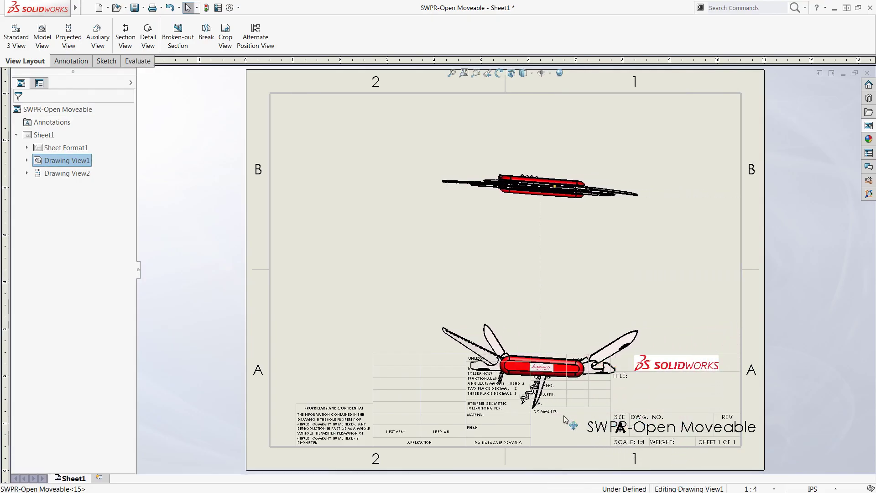
mouse_move(674, 419)
mouse_down()
mouse_move(536, 426)
mouse_move(439, 345)
mouse_up()
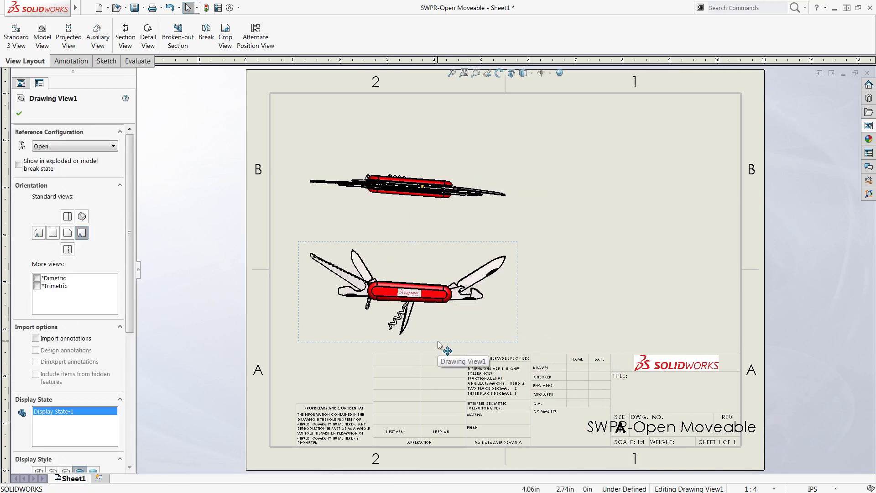
Step: Insert a bill of materials table to the right of the knife views
click(144, 9)
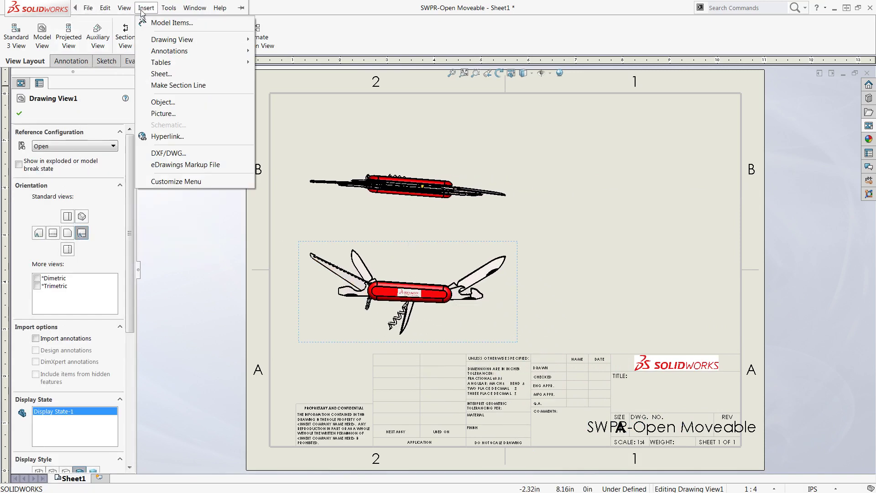
mouse_move(162, 63)
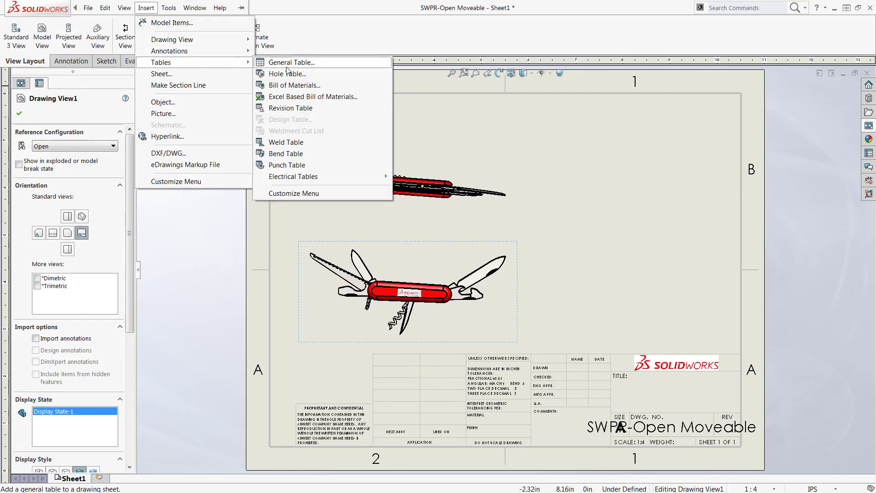
click(290, 87)
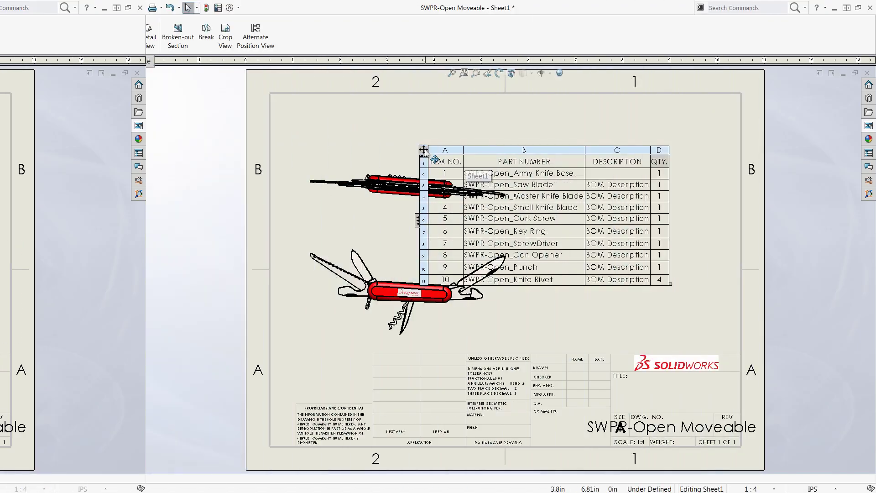
click(498, 219)
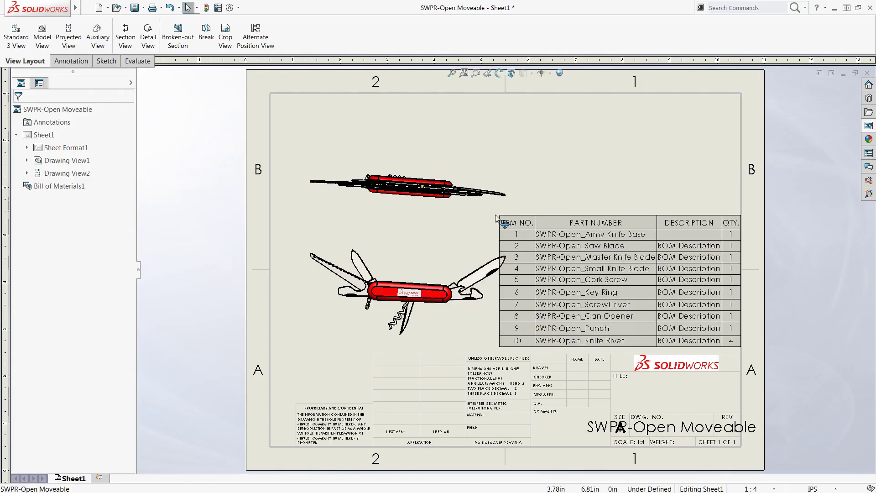
Step: Shift both knife drawing views further left to clear the table
click(329, 330)
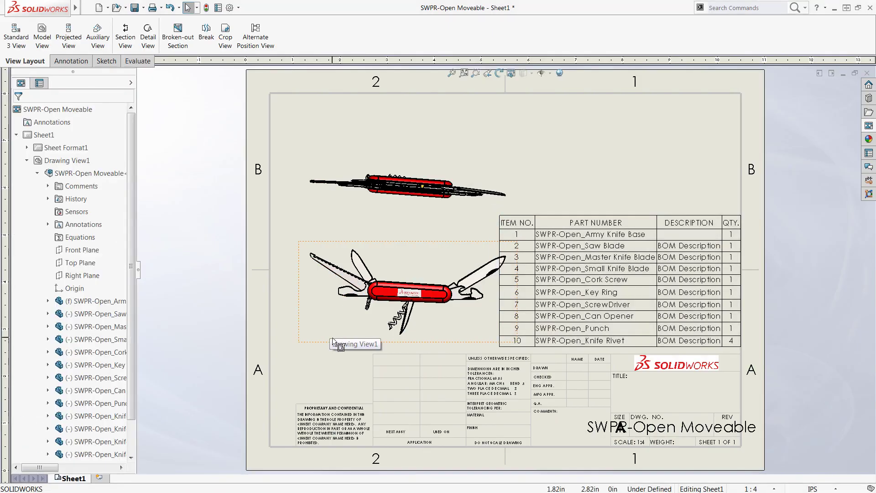
drag(332, 338, 304, 349)
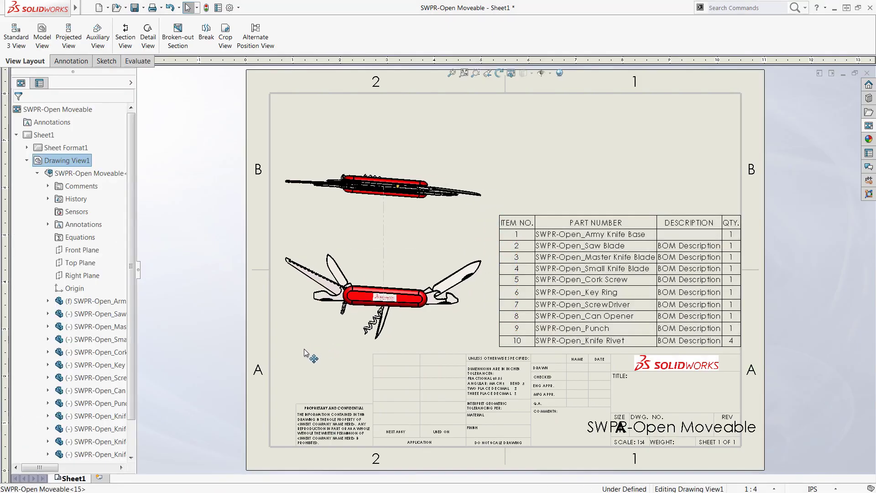
click(216, 297)
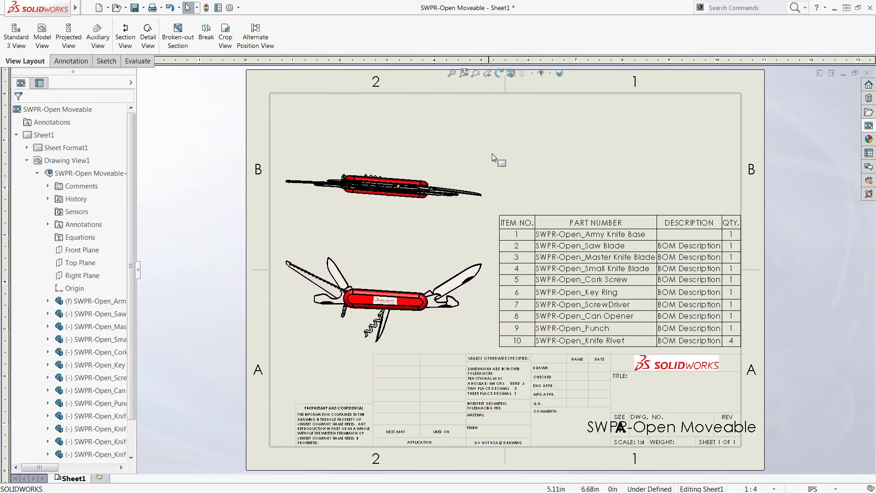
Step: Return to Edit Sheet Format from the sheet background's shortcut menu
right_click(511, 146)
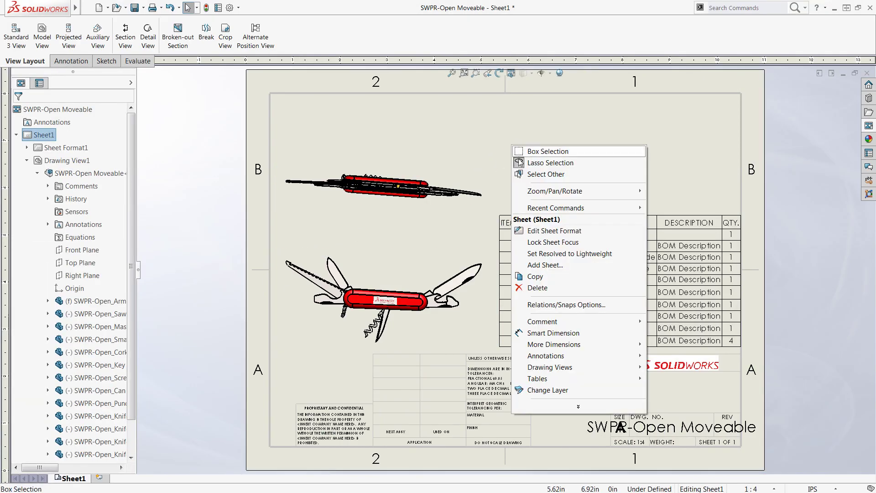
click(547, 232)
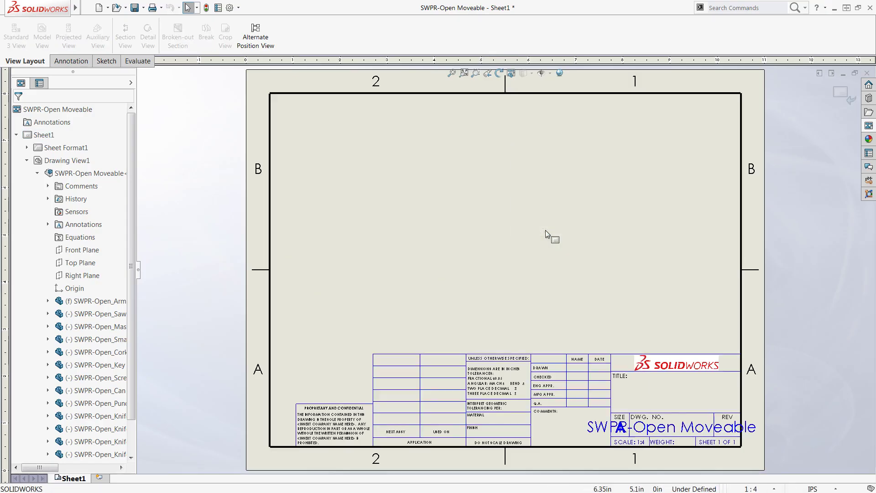